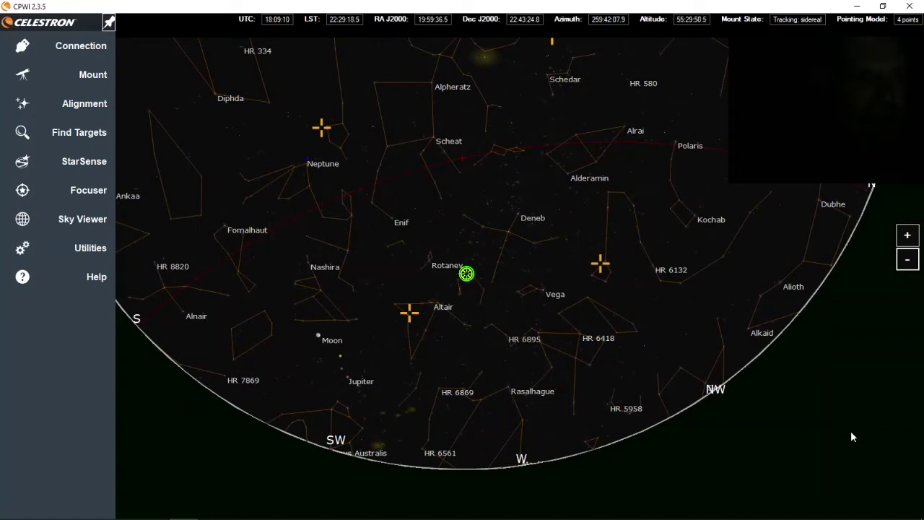
Inspect the M27 nebula in APT's Live View, then bring PHD2 Guiding forward
mouse_move(840, 517)
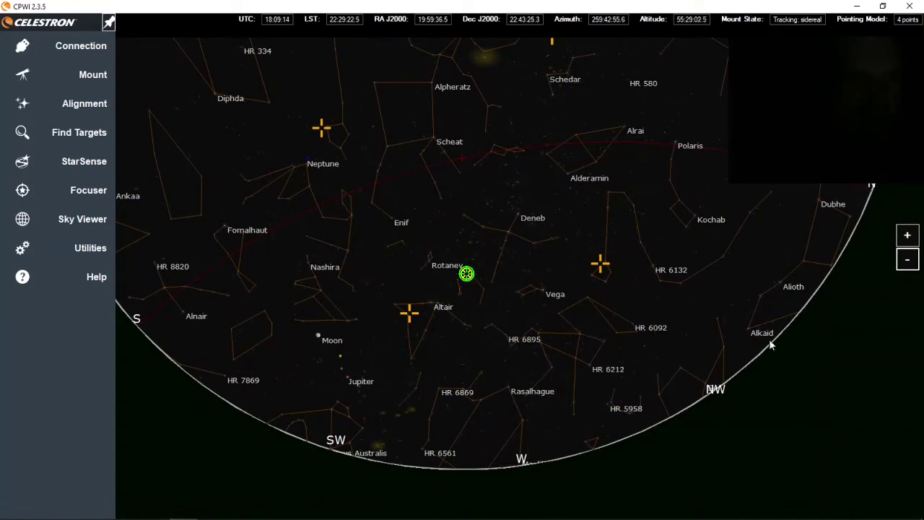
key("alt+Tab")
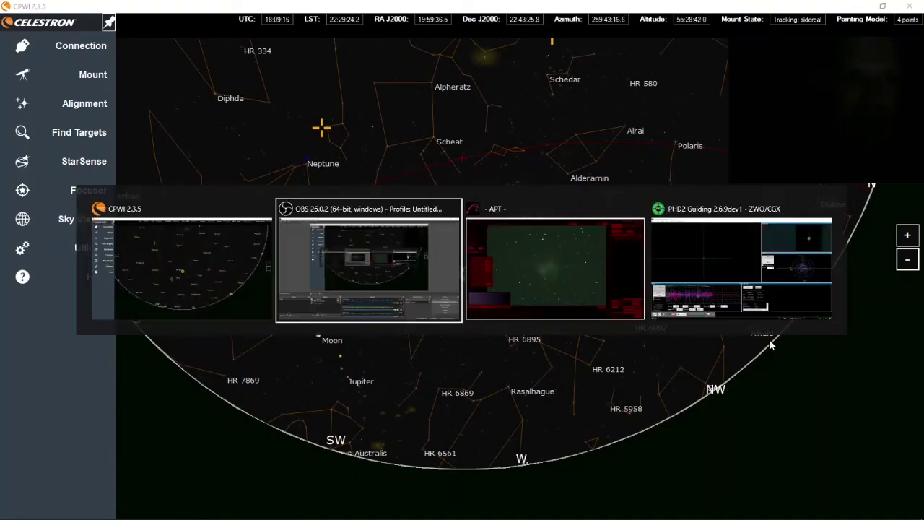
key("alt+Tab")
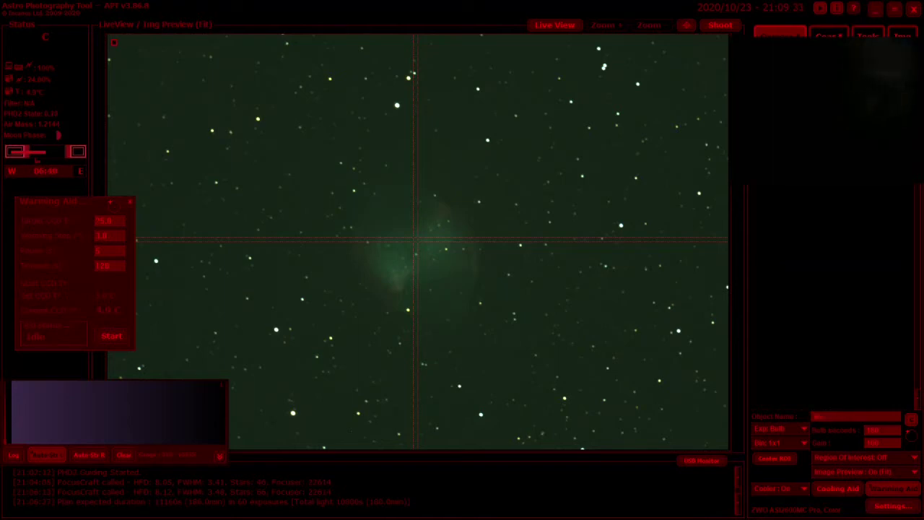
key("alt+Tab")
key("alt+Tab")
key("alt+Tab")
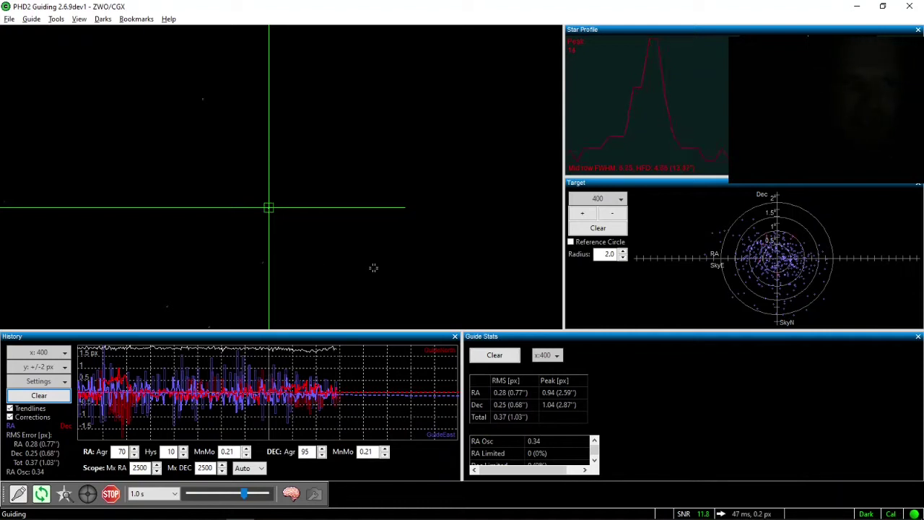
Check PHD2's History and Guide Stats (0.37 px total RMS), then return to APT
key("alt+Tab")
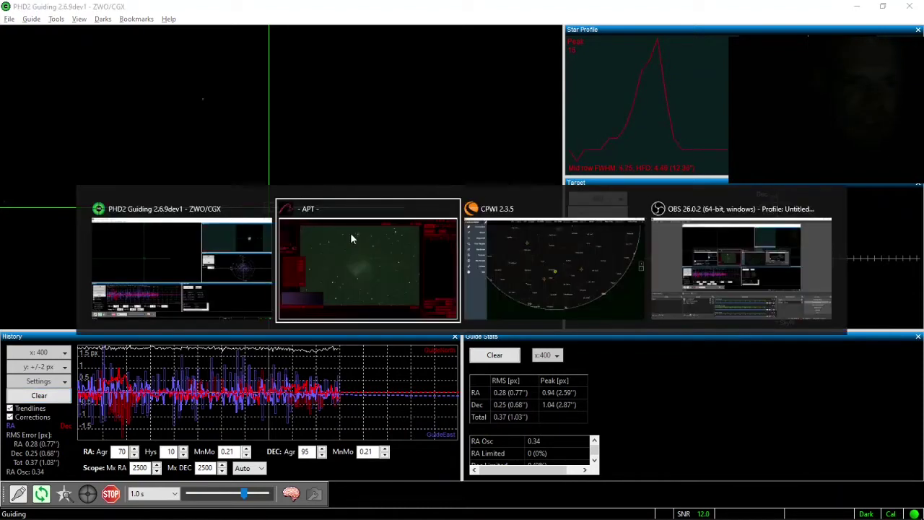
key("alt+Tab")
key("alt+Tab")
key("alt+Tab")
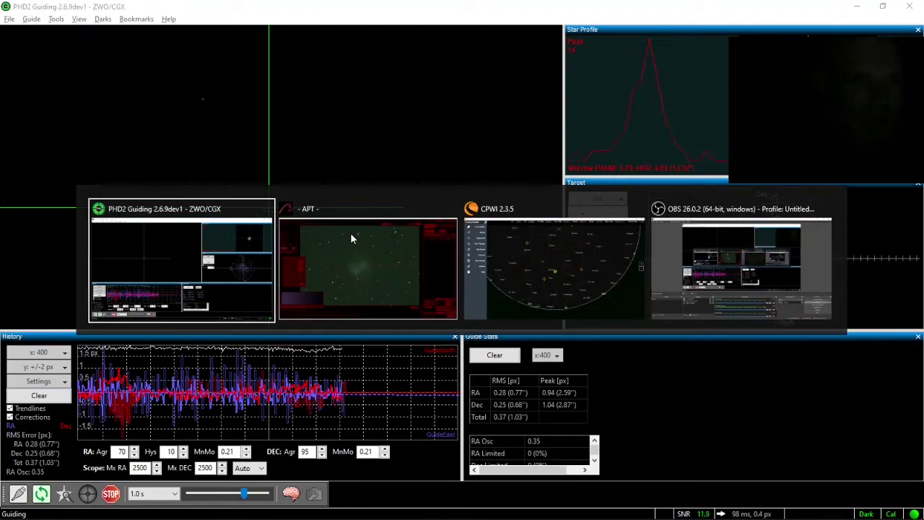
key("alt+Tab")
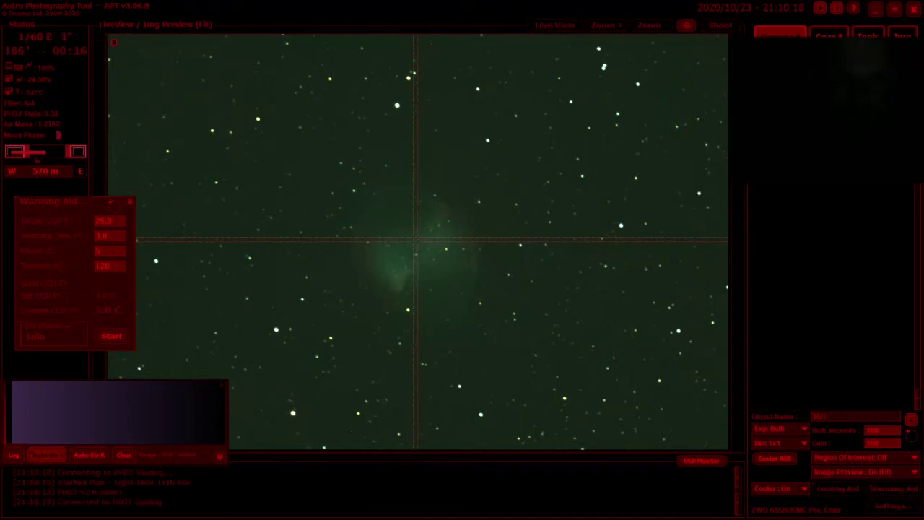
Check the running M27 light-frame exposure in APT, then cycle the switcher to PHD2 Guiding
key("alt+Tab")
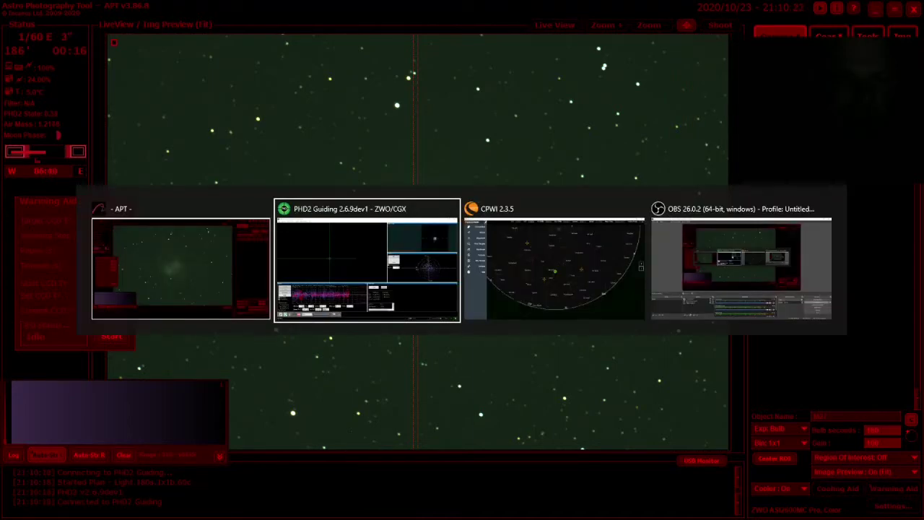
key("alt+Tab")
key("alt+Tab")
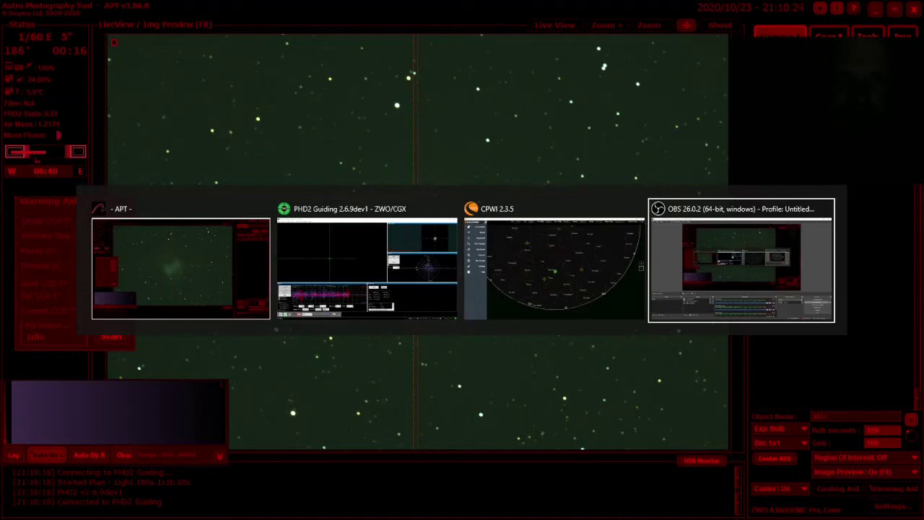
key("alt+Tab")
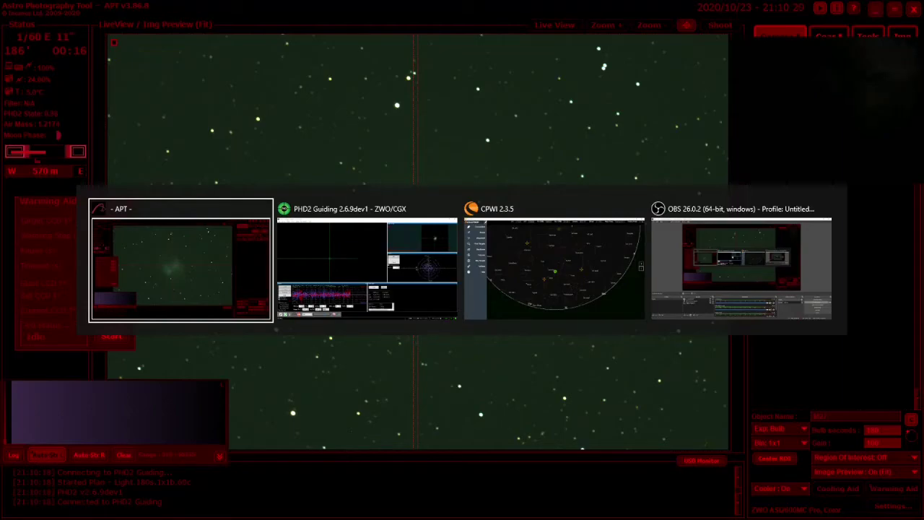
key("alt+Tab")
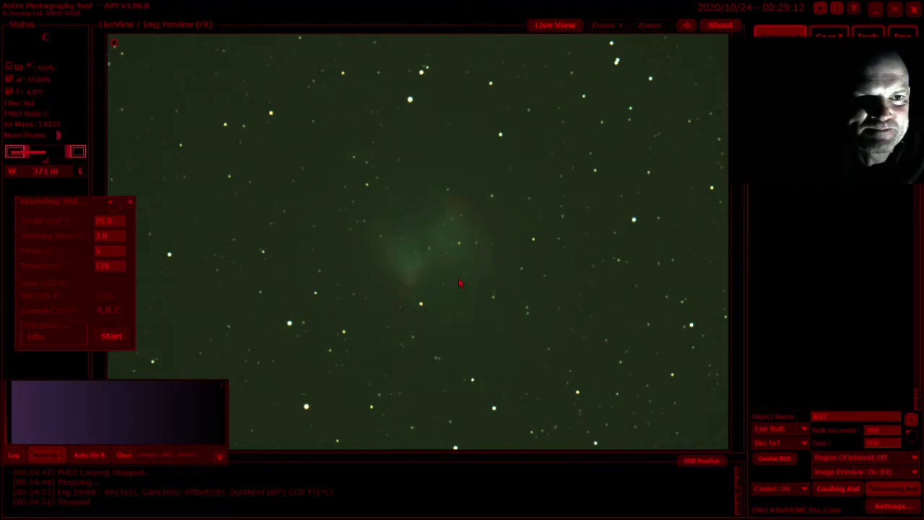
Set PHD2's History graph vertical scale to ±8 px, then switch toward ASIFitsView
key("alt+Tab")
key("alt+Tab")
key("alt+Tab")
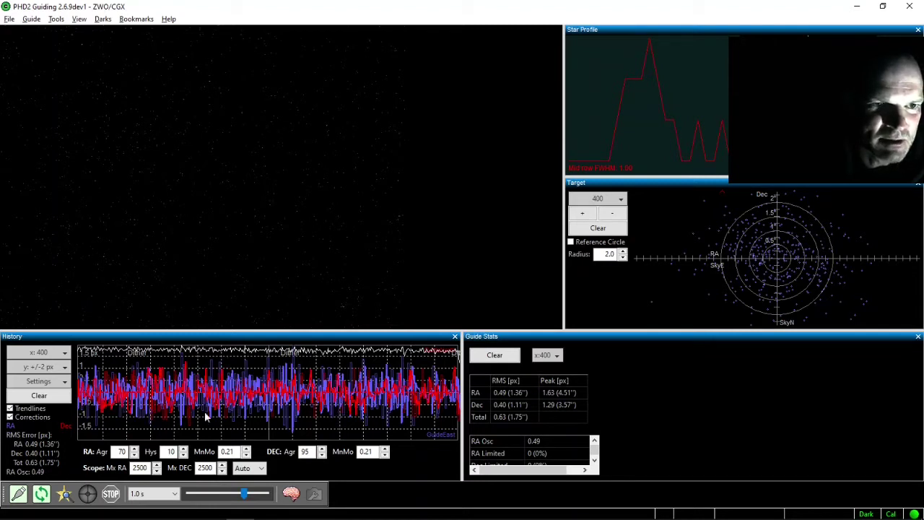
left_click(65, 368)
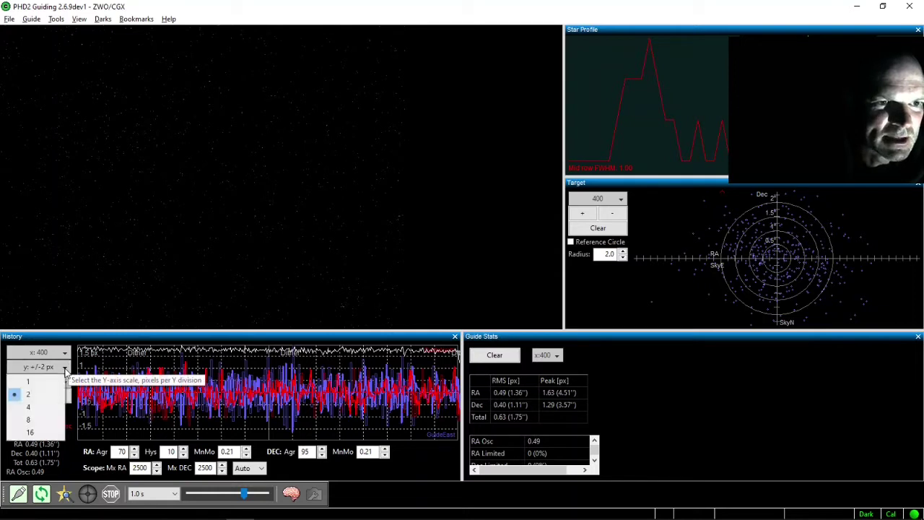
left_click(40, 420)
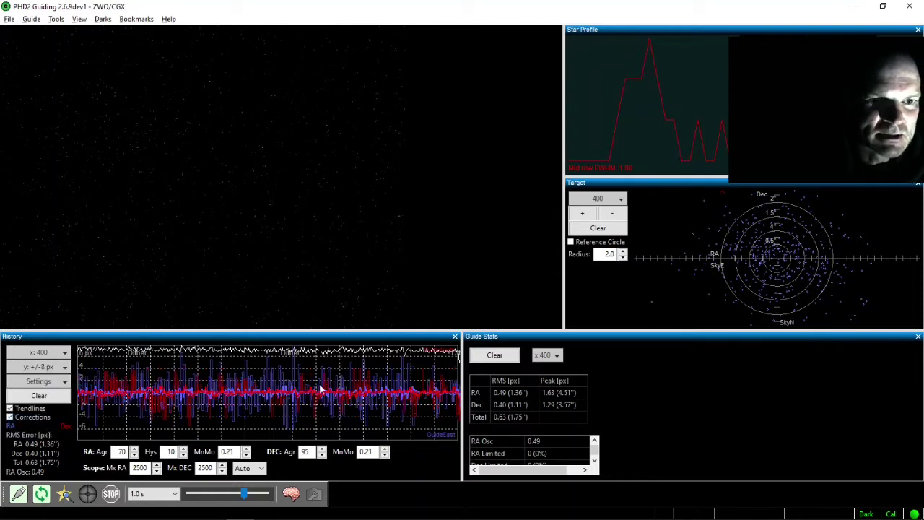
key("alt+Tab")
key("Tab")
key("Tab")
key("Tab")
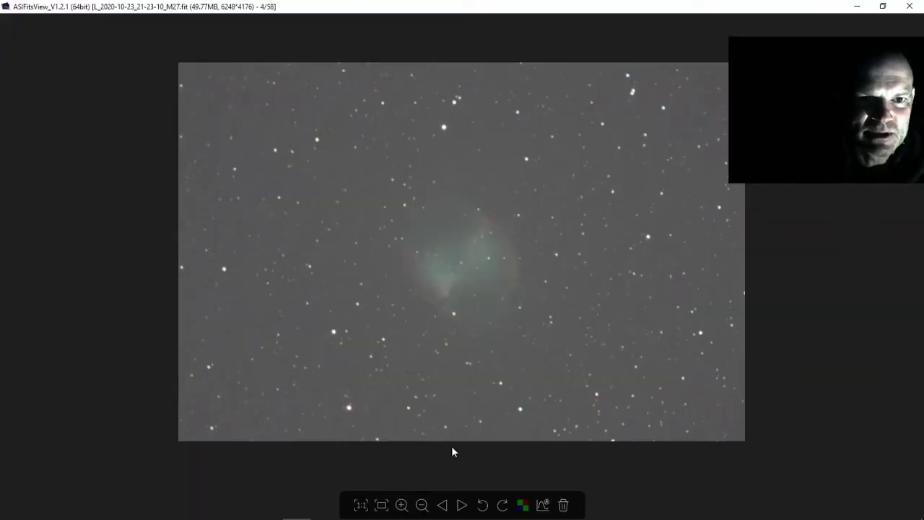
Zoom into the M27 nebula, browse forward four frames and back one, then close ASIFitsView
left_click(402, 505)
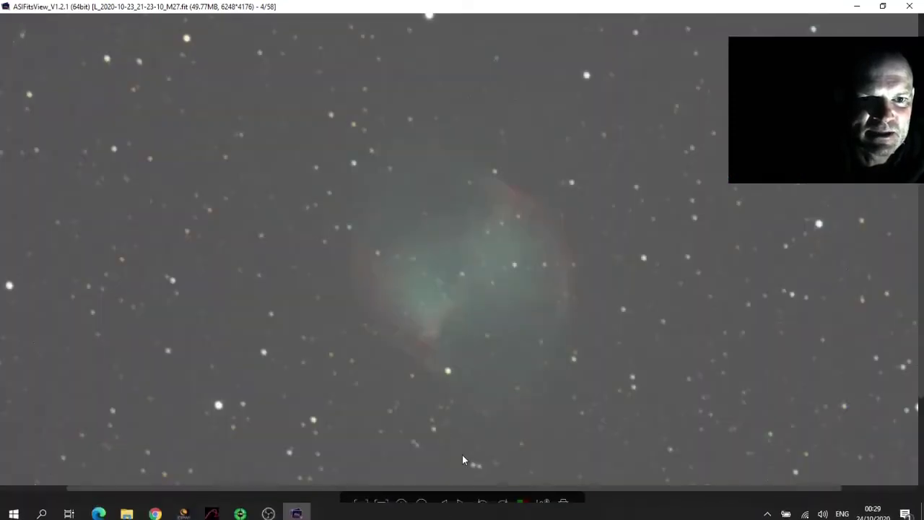
left_click(462, 505)
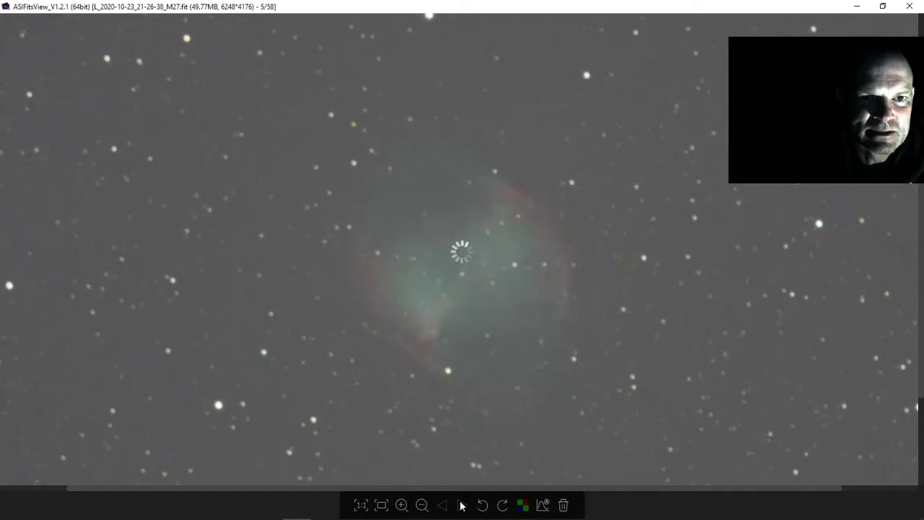
left_click(461, 505)
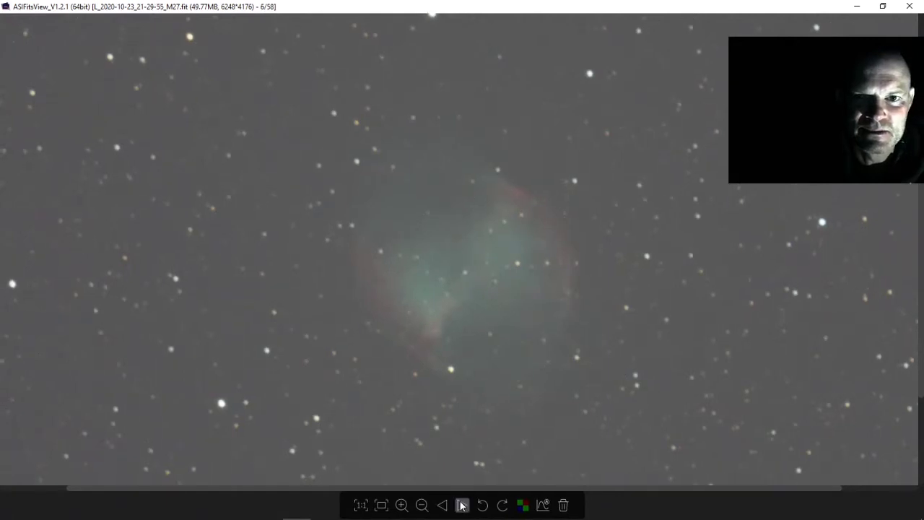
left_click(462, 505)
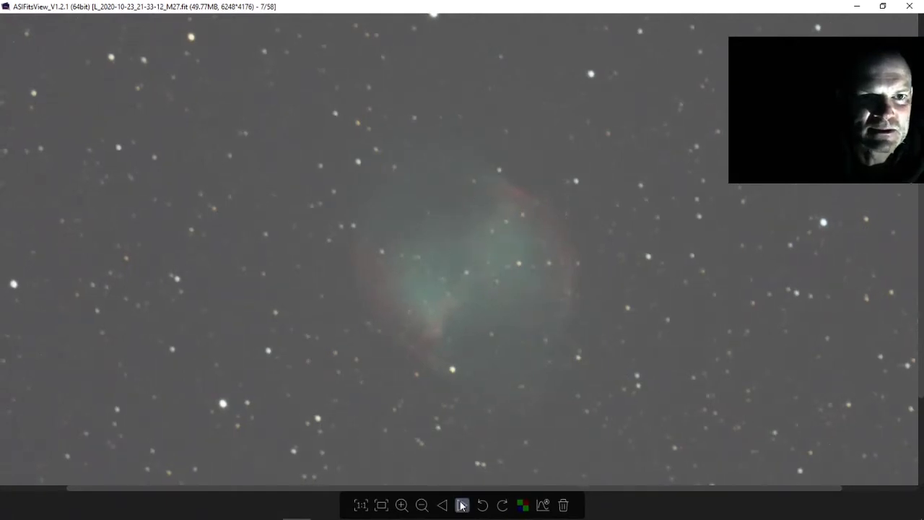
left_click(462, 505)
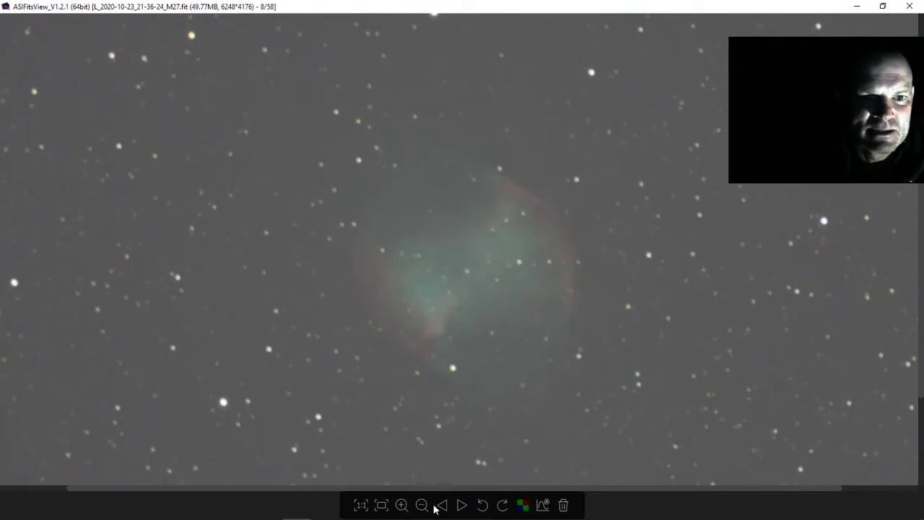
left_click(440, 505)
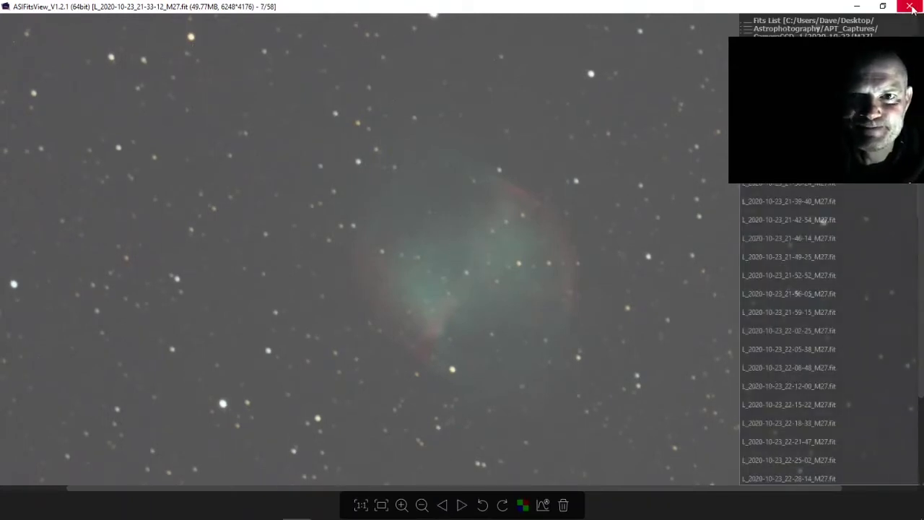
left_click(913, 9)
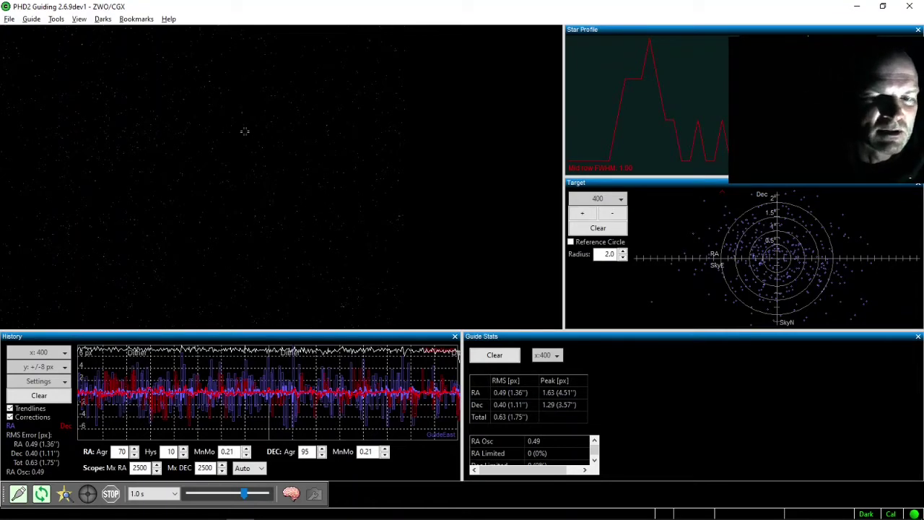
Finish reviewing PHD2's guiding graphs and switch to the M27 folder in File Explorer
mouse_move(805, 508)
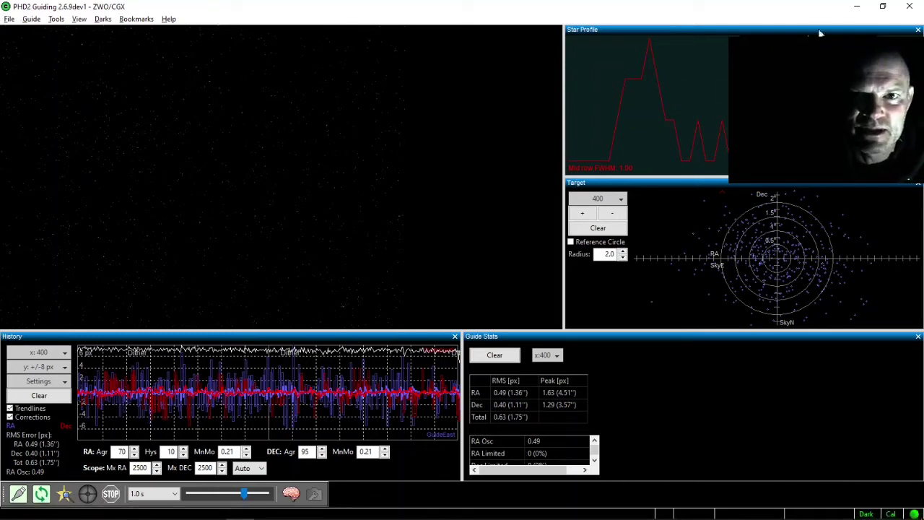
key("alt+Tab")
key("Tab")
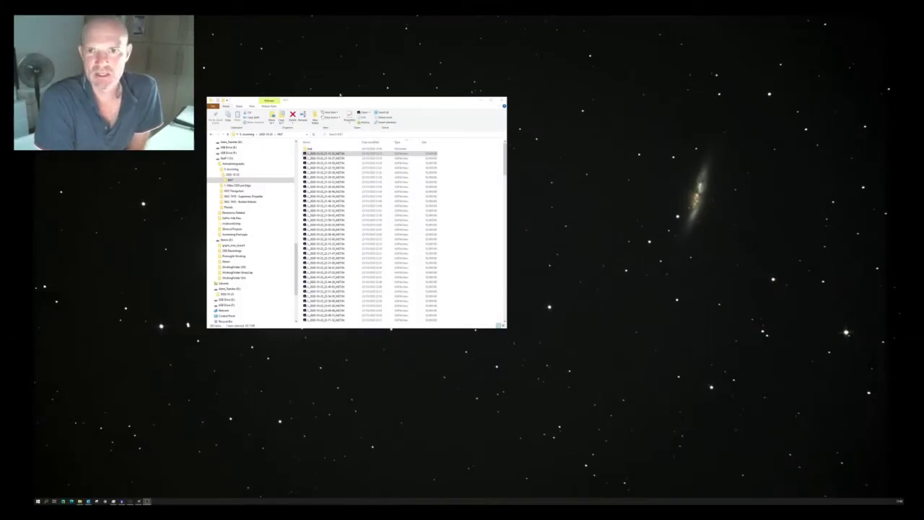
Shift the M27 folder window up-left and enlarge it to list more .fit files
left_click_drag(352, 102, 335, 95)
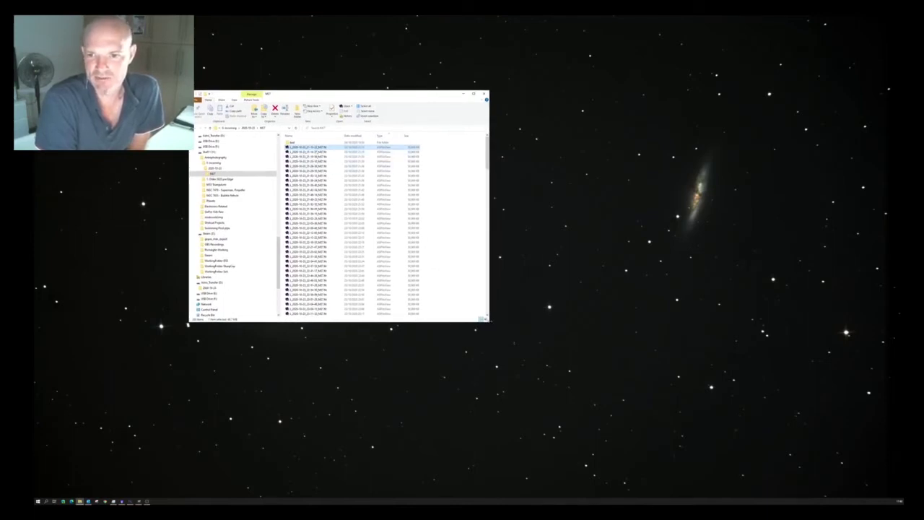
left_click_drag(487, 319, 525, 401)
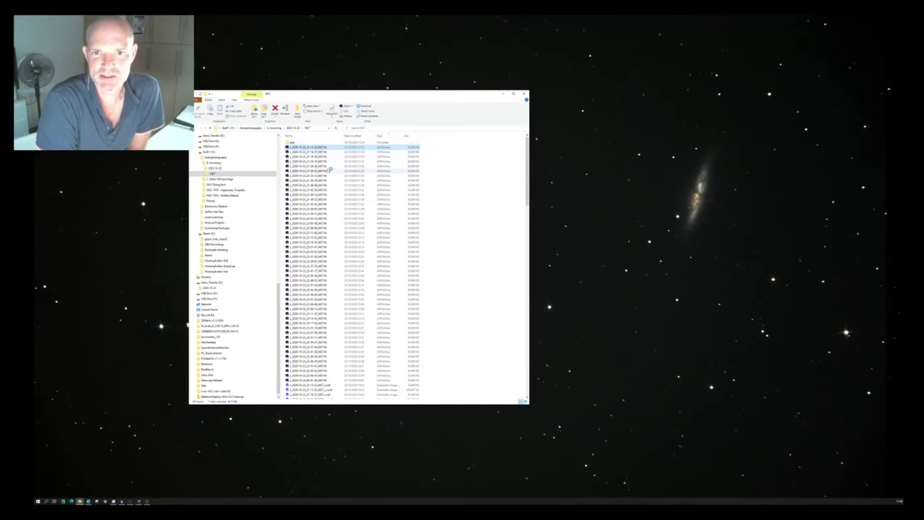
Open the first M27 frame in ASIFitsView and move and enlarge the viewer window
double_click(308, 147)
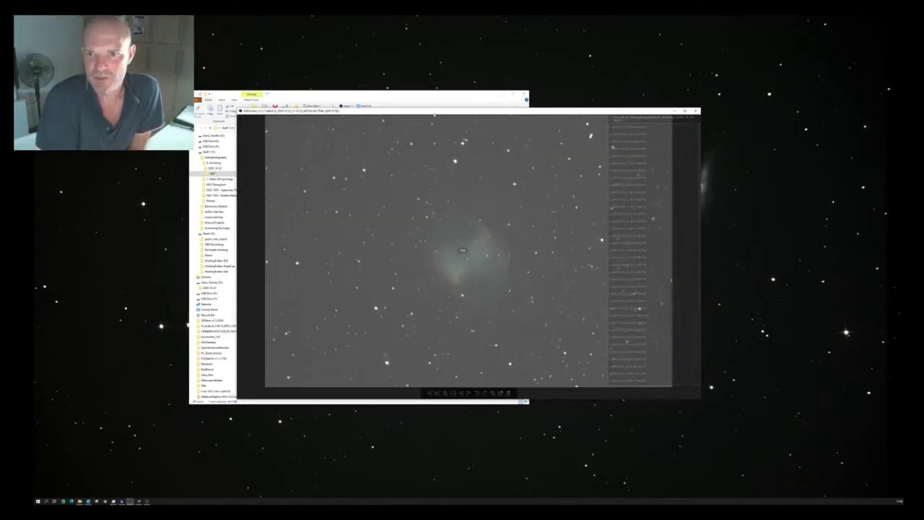
left_click_drag(462, 111, 331, 39)
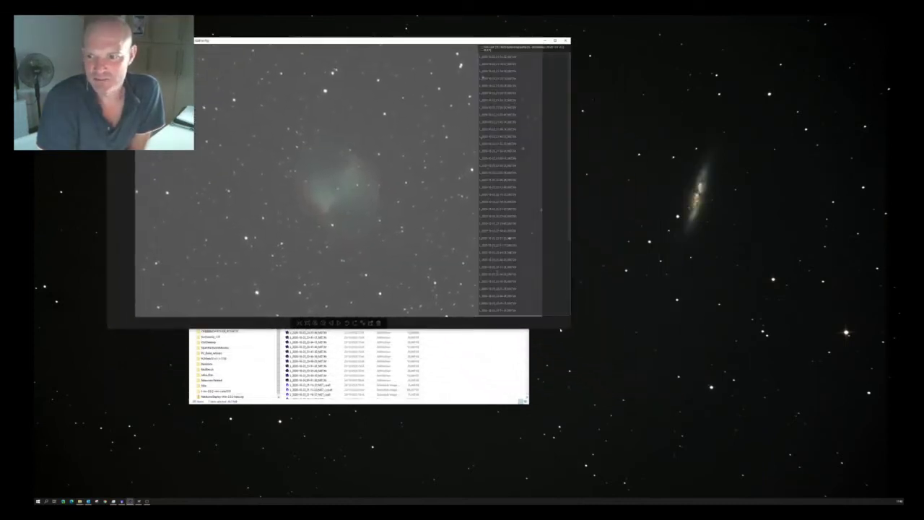
left_click_drag(569, 328, 729, 471)
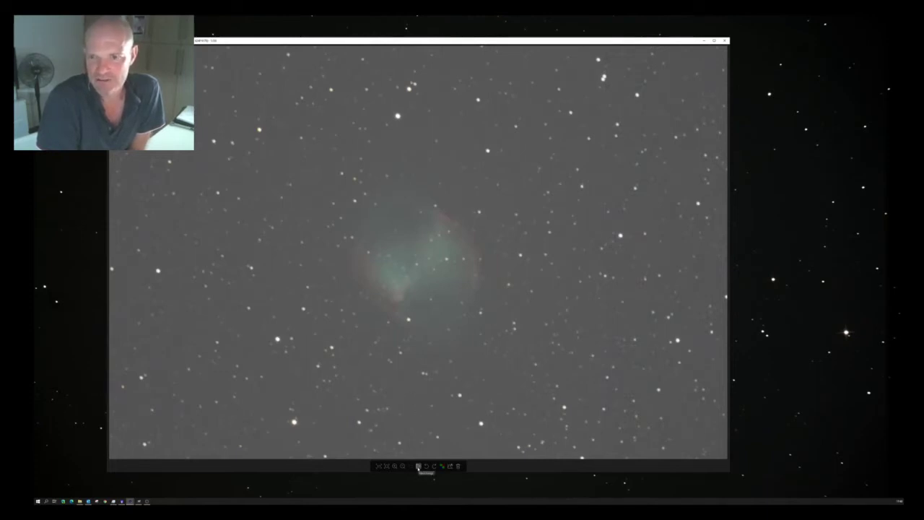
Advance three sub-frames and zoom into the nebula and back out
left_click(419, 466)
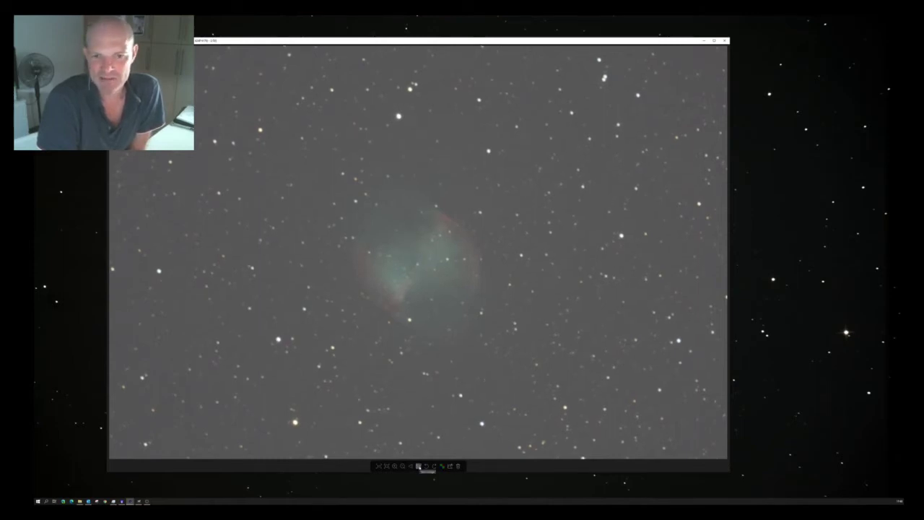
left_click(419, 466)
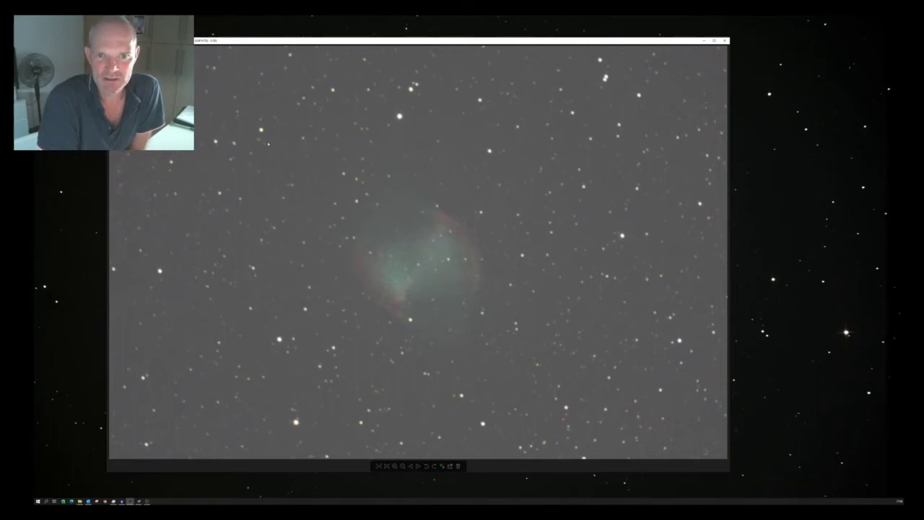
left_click(418, 466)
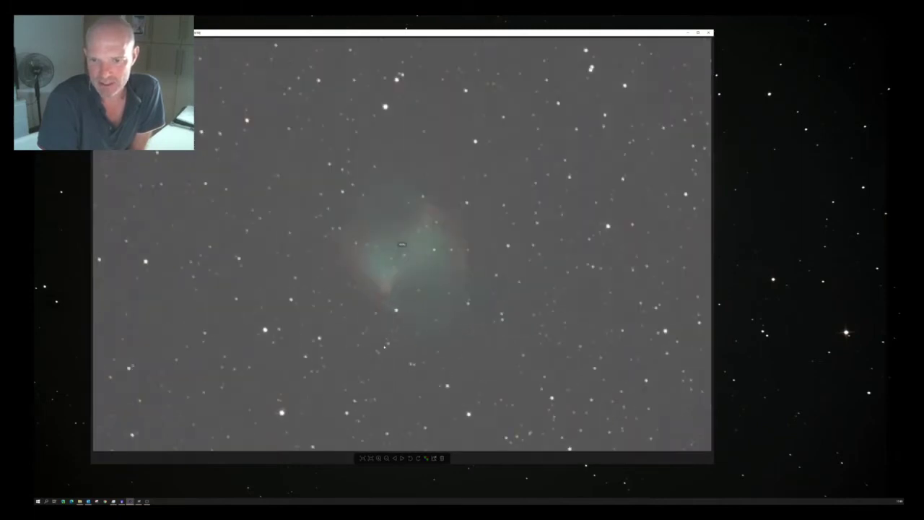
scroll(384, 347, "up", 3)
scroll(402, 244, "down", 3)
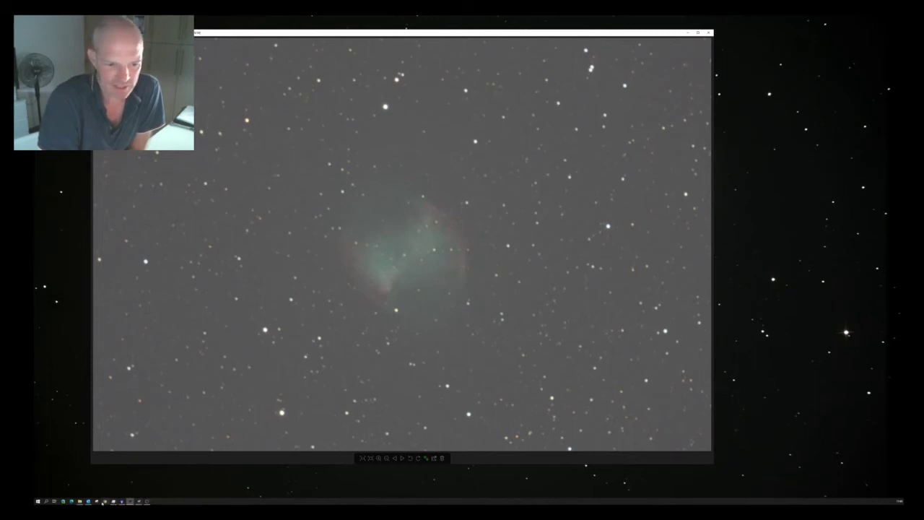
Open the 'bad' subfolder in File Explorer and its first rejected M27 frame
left_click(79, 501)
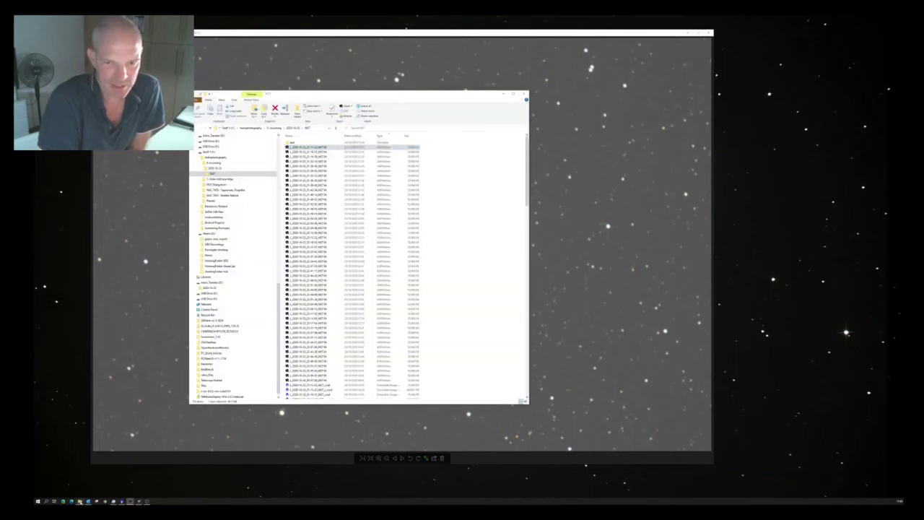
double_click(292, 143)
left_click(302, 143)
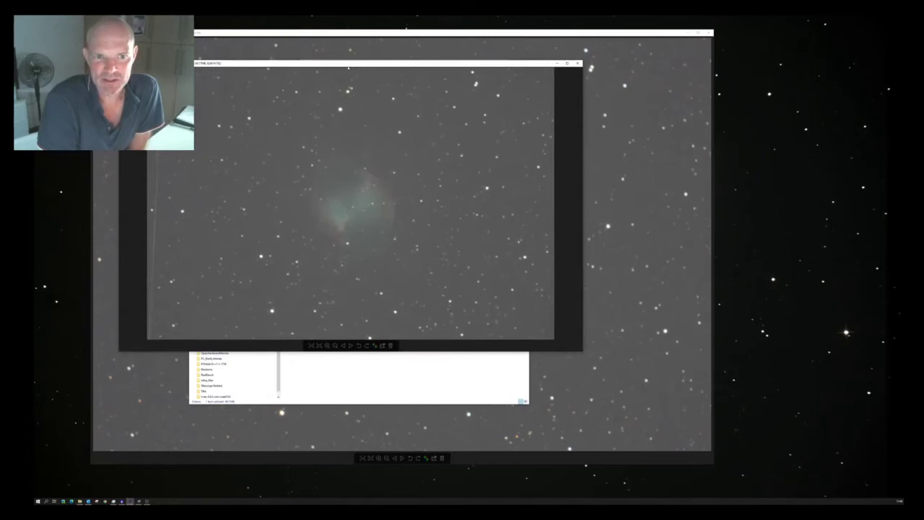
Step through five more rejected sub-frames, then close the image window
mouse_move(495, 94)
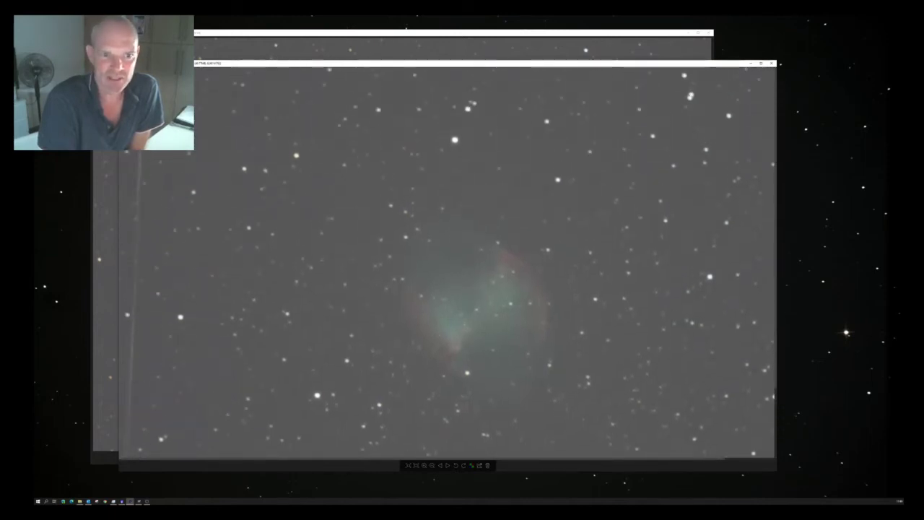
left_click(447, 465)
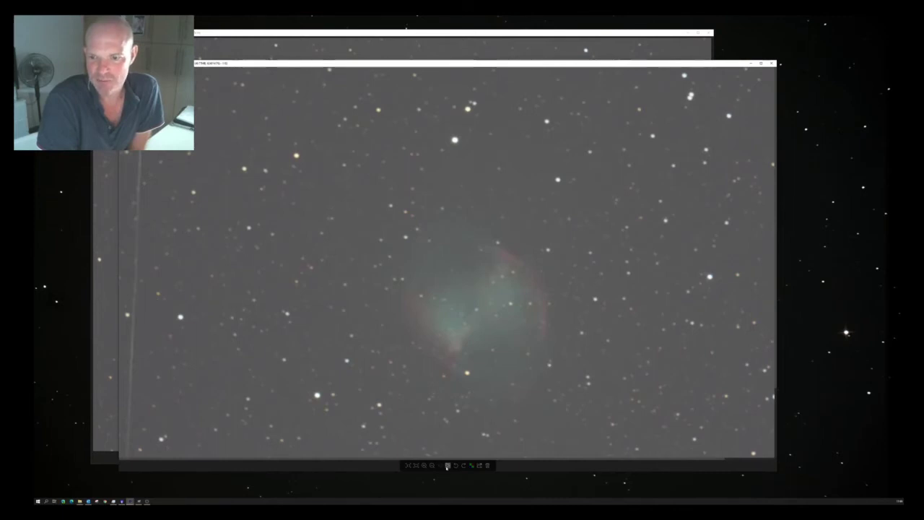
left_click(447, 466)
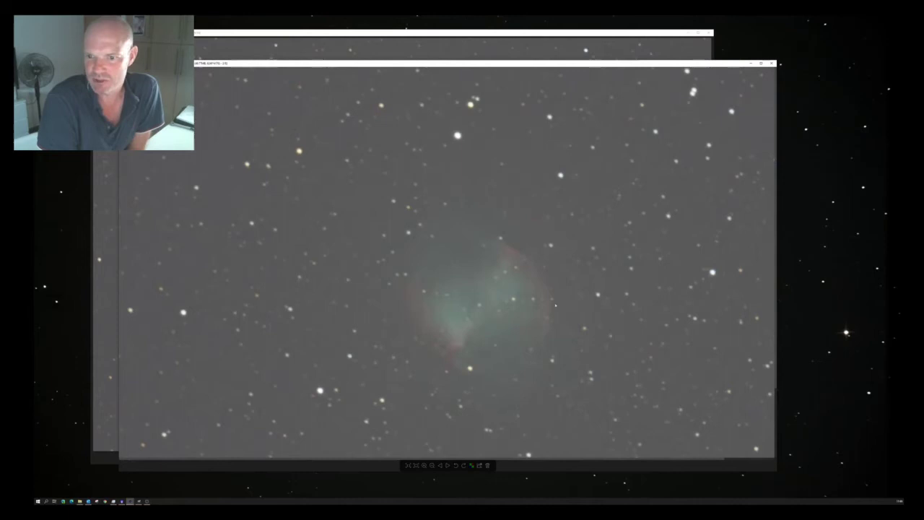
left_click(447, 466)
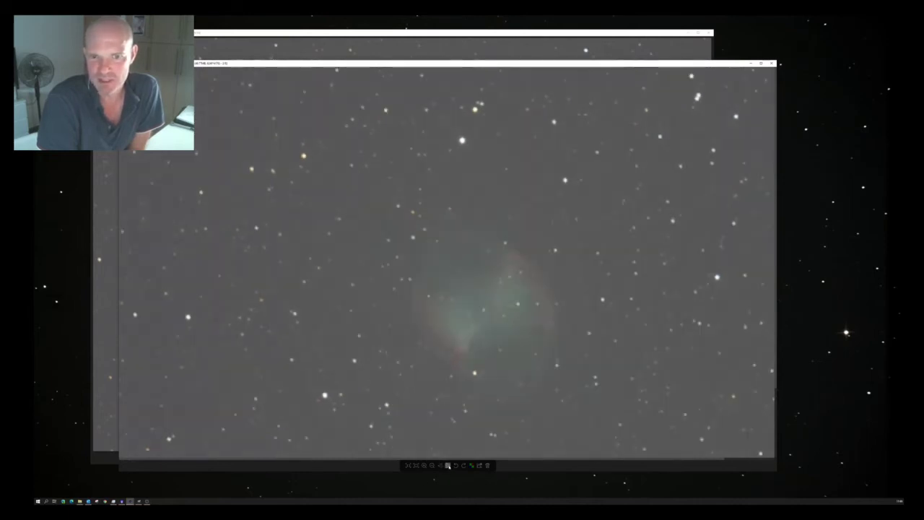
left_click(447, 465)
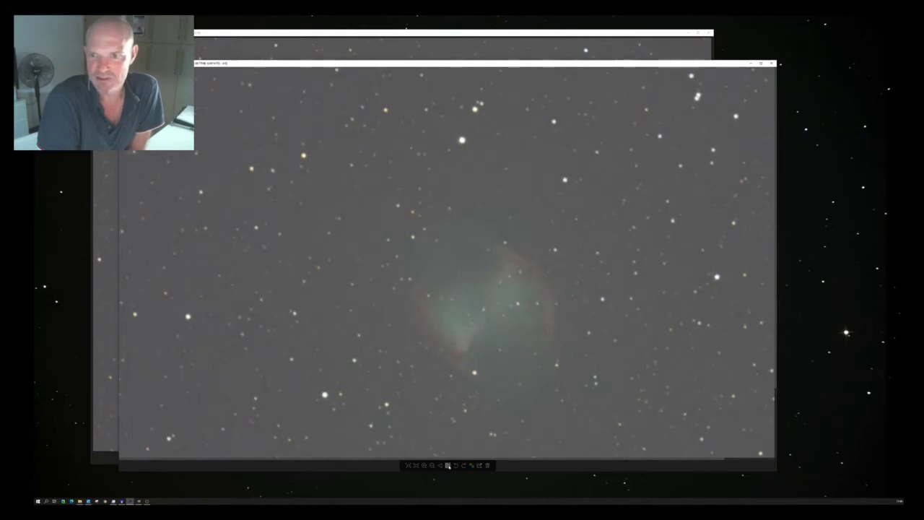
left_click(448, 465)
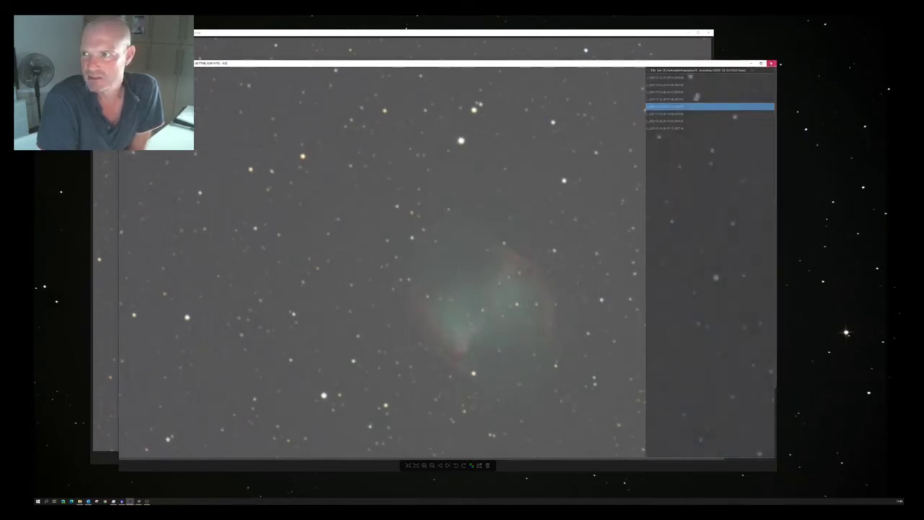
left_click(771, 63)
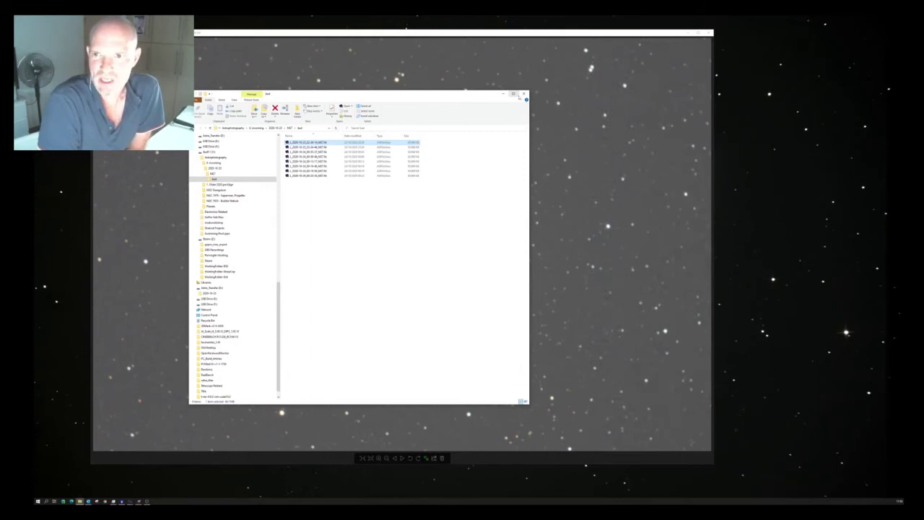
Close the folder window and show the viewer's list of the night's M27 frames
left_click(523, 94)
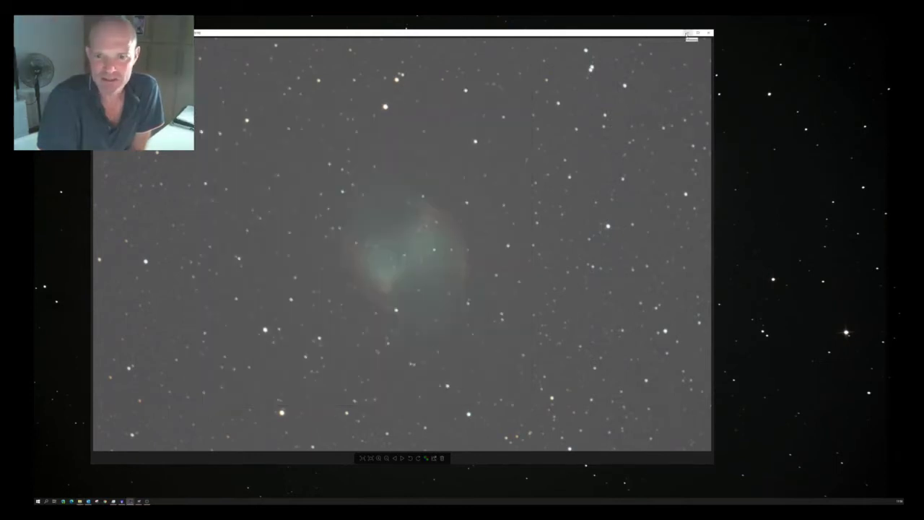
left_click(687, 33)
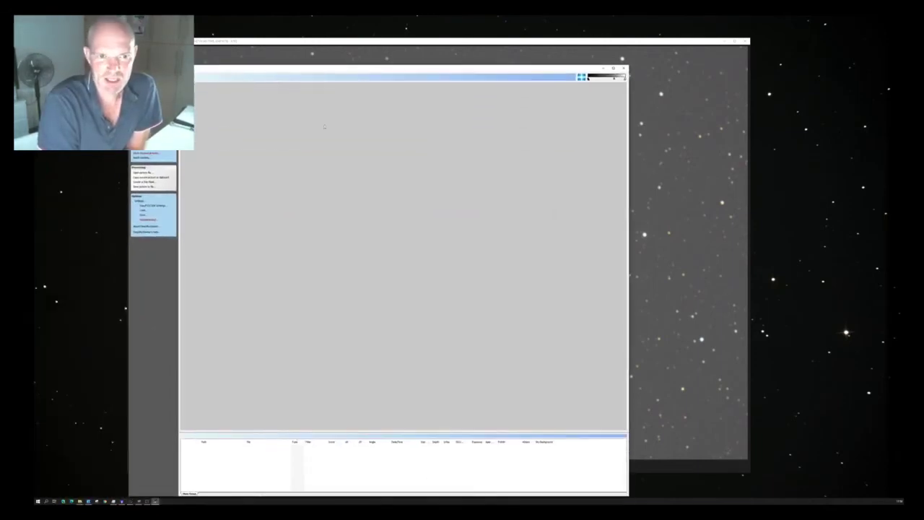
Review DeepSkyStacker's Raw/FITS DDP settings, including the FITS Files tab, cancel unchanged, and exit DeepSkyStacker
left_click(153, 205)
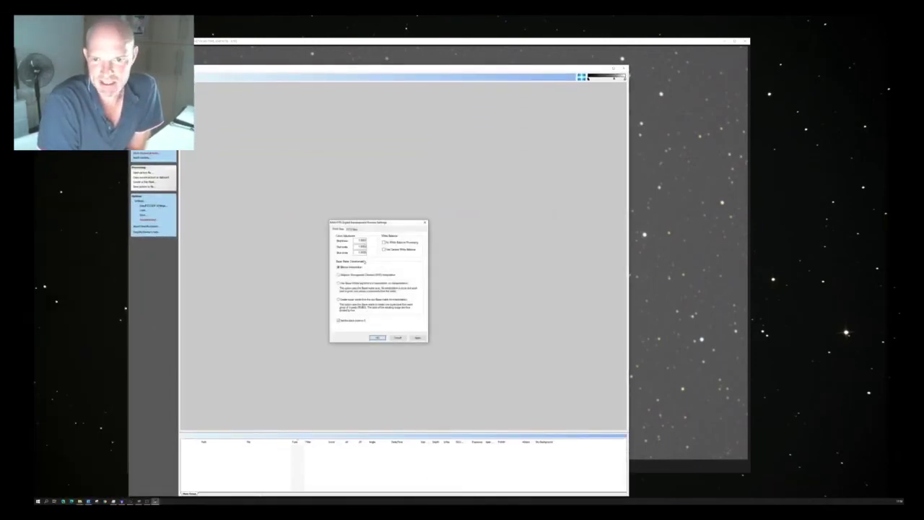
key("ctrl+Tab")
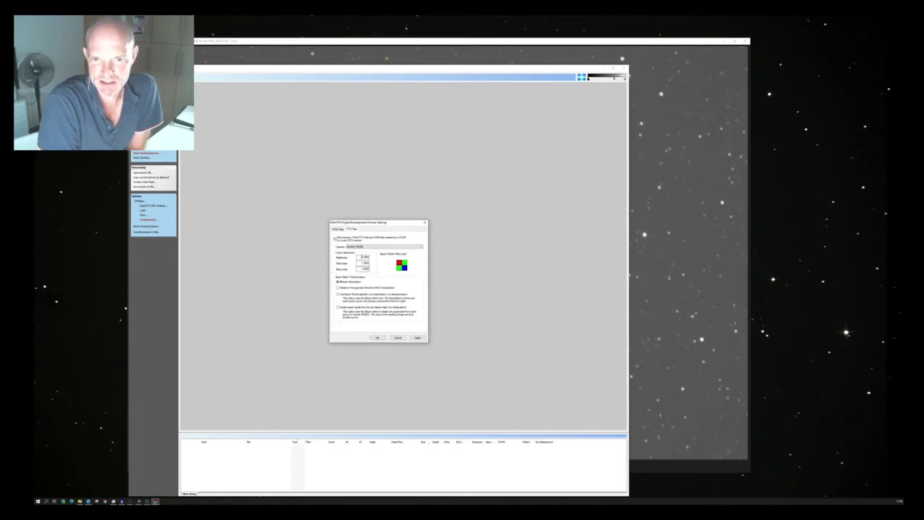
left_click(393, 339)
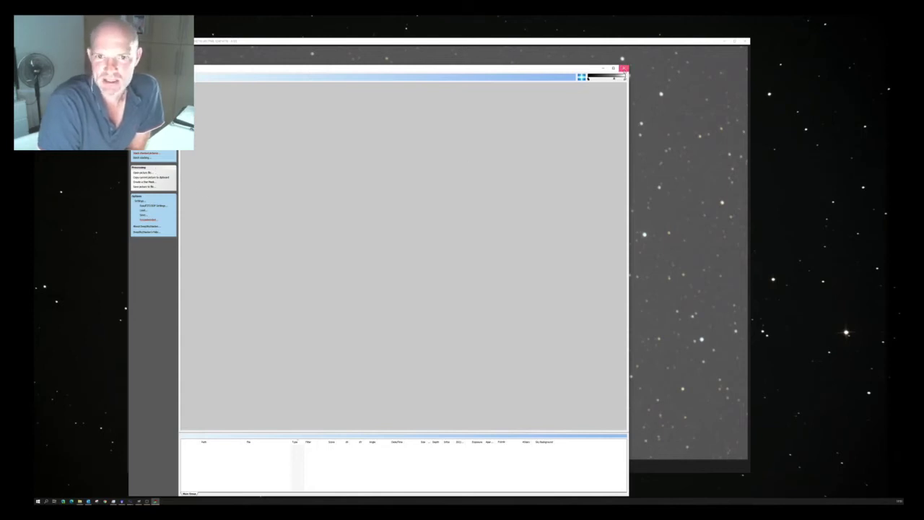
left_click(625, 68)
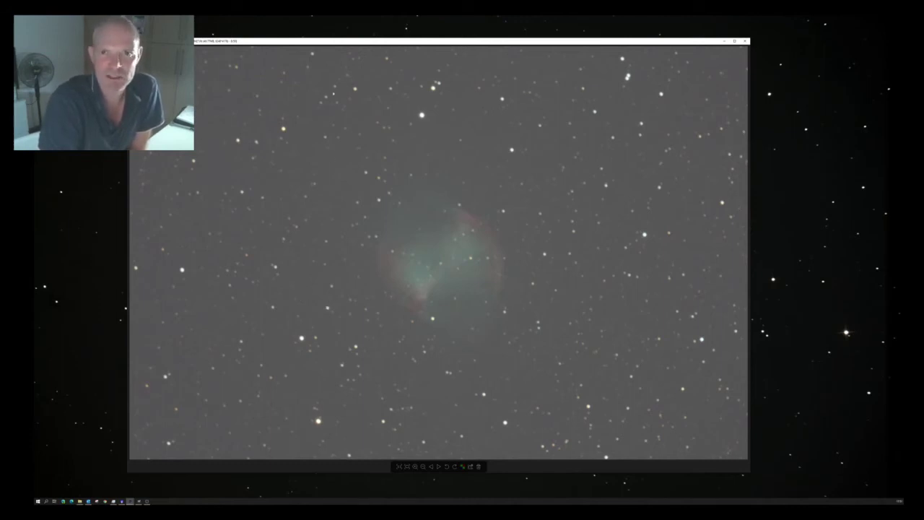
Step to the next M27 frame, show the folder's file list, then close the FITS viewer
key("Right")
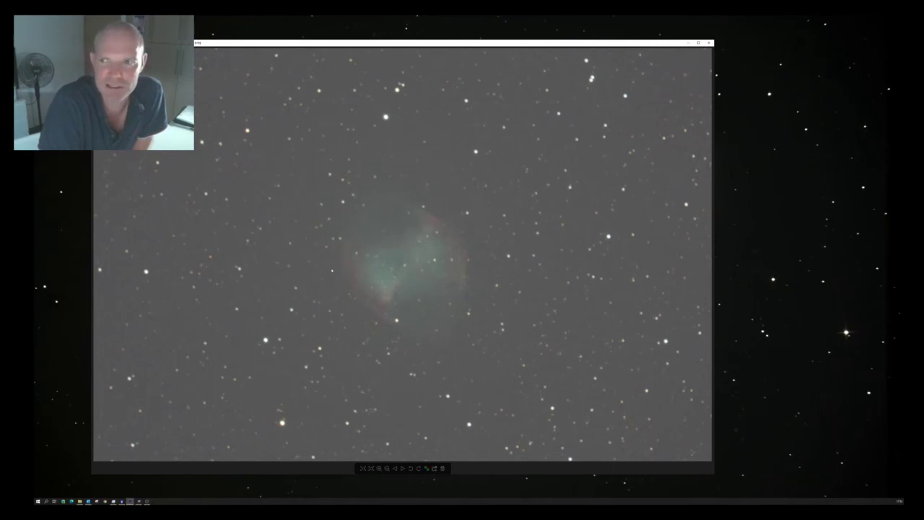
key("Tab")
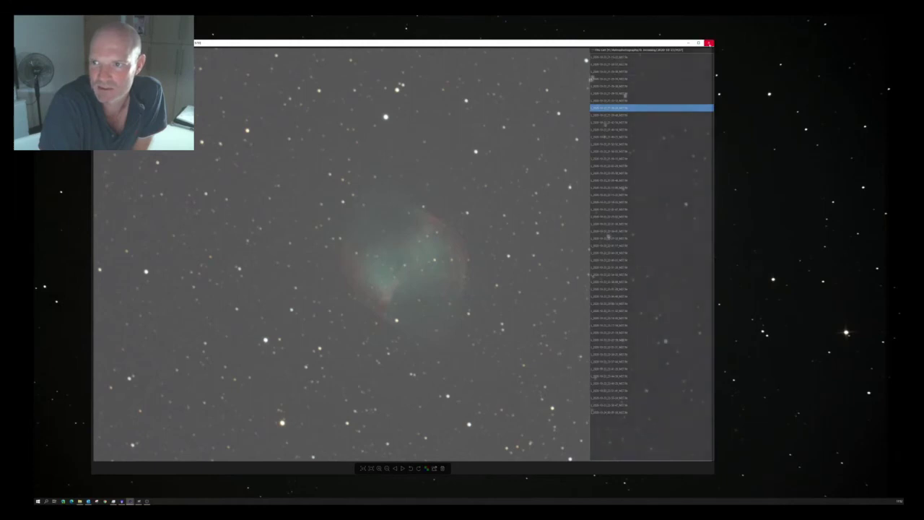
left_click(709, 43)
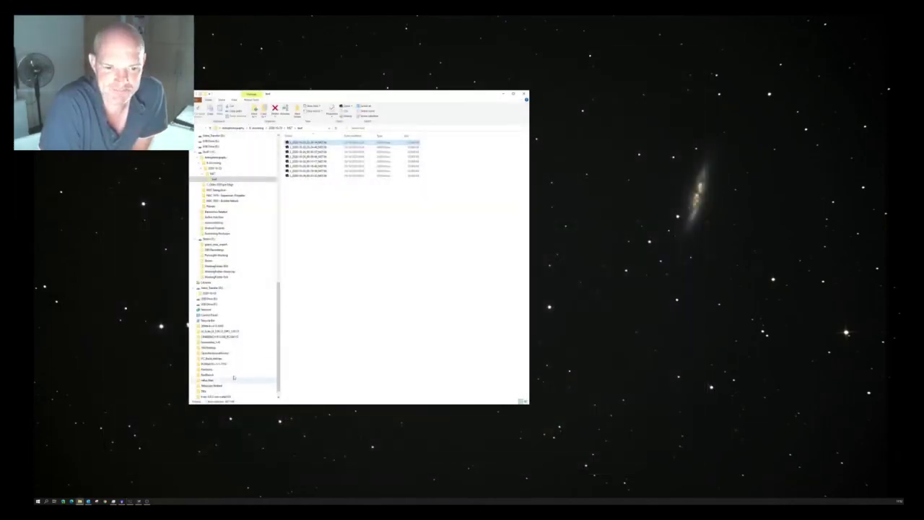
Zoom through the Autosave002_DBE image beside its GIMP version in PixInsight, then switch to GIMP
left_click(124, 501)
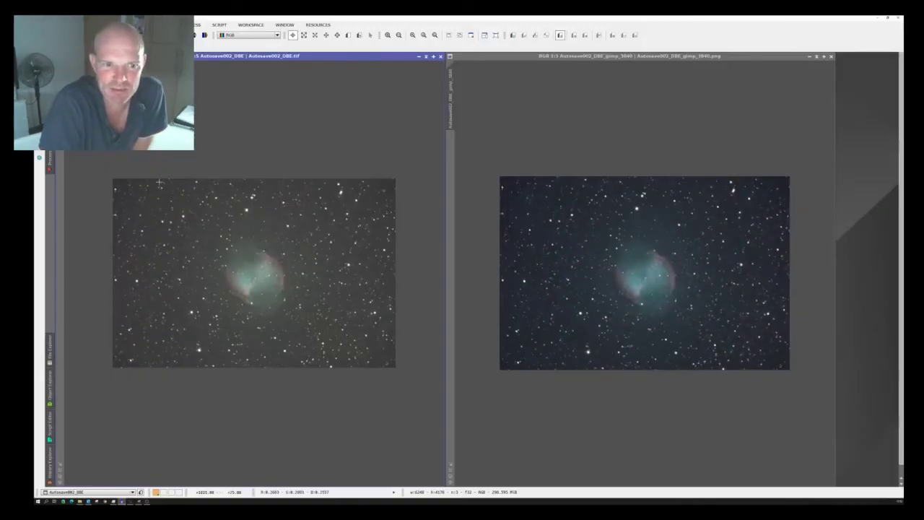
scroll(231, 281, "down", 1)
scroll(222, 275, "up", 2)
scroll(221, 274, "up", 1)
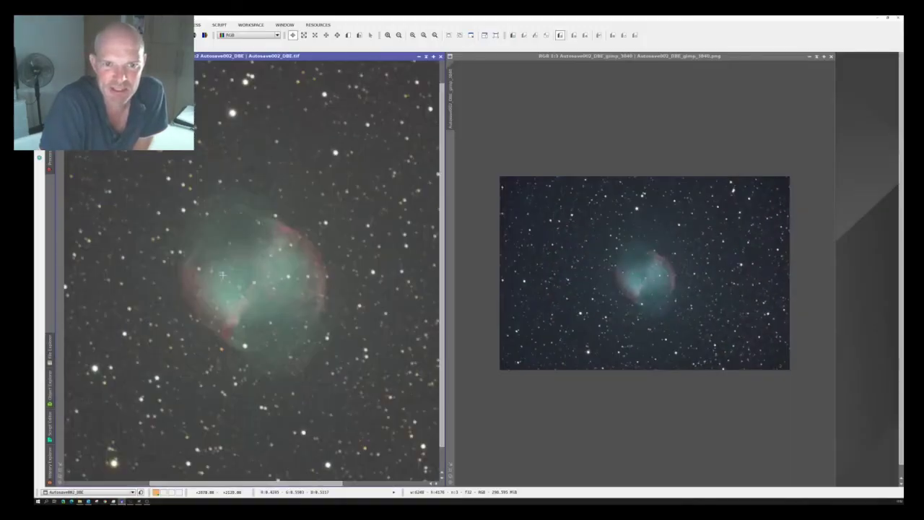
scroll(221, 275, "down", 2)
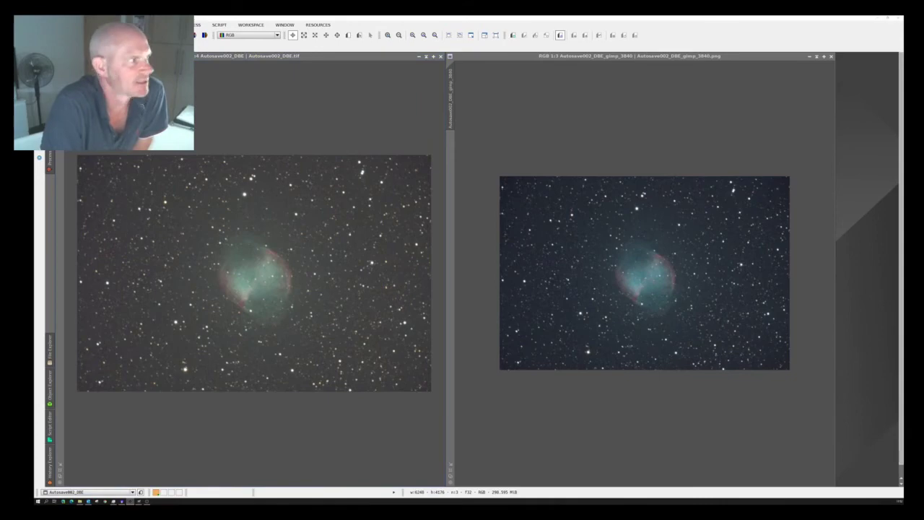
left_click(138, 501)
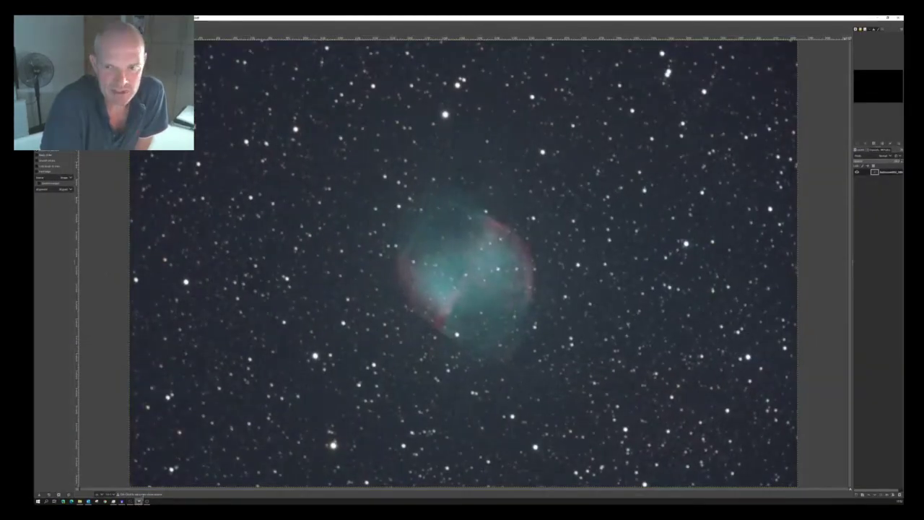
Minimize GIMP and zoom through the DBE TIFF and GIMP-edited PNG side by side in PixInsight
left_click(876, 19)
scroll(660, 218, "up", 1)
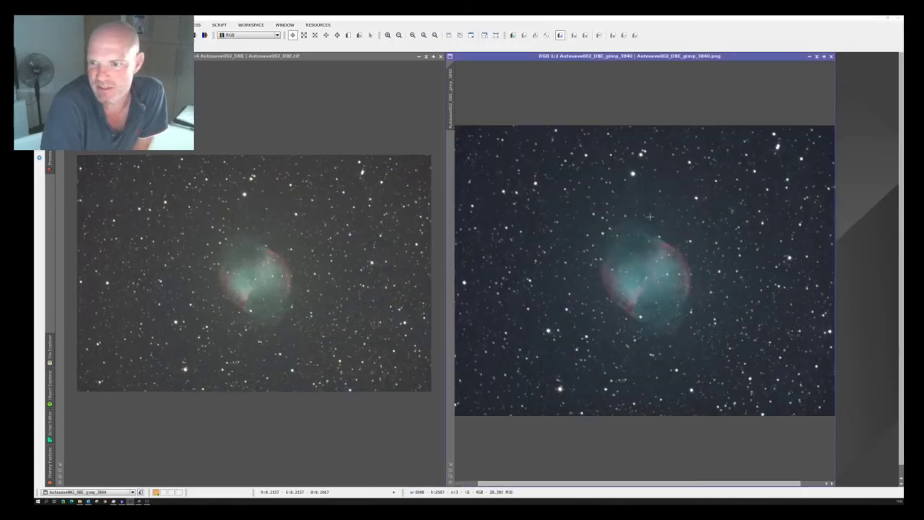
scroll(322, 231, "down", 1)
scroll(322, 232, "up", 2)
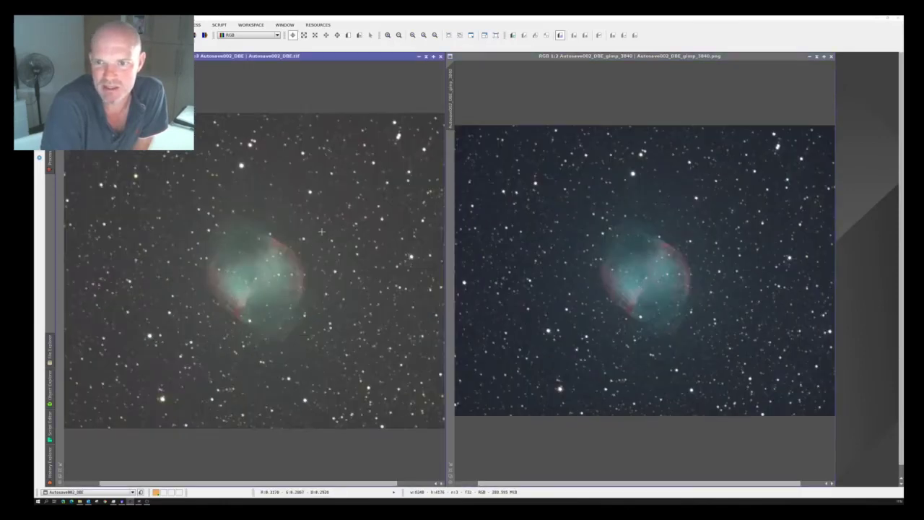
scroll(322, 231, "up", 1)
scroll(322, 231, "down", 1)
scroll(548, 238, "up", 1)
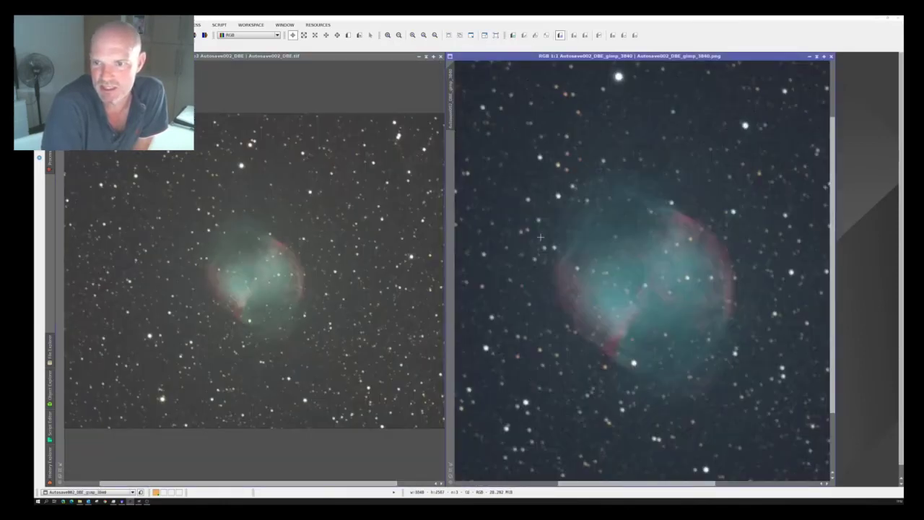
scroll(549, 238, "down", 1)
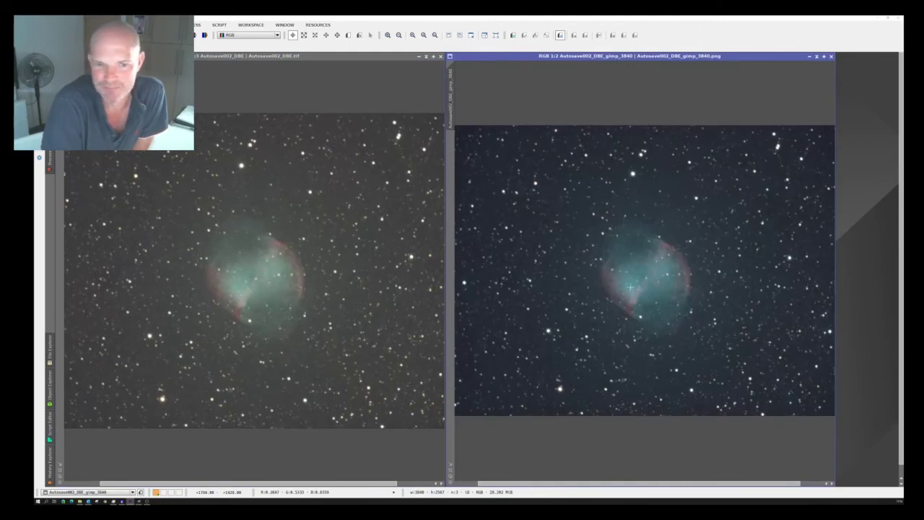